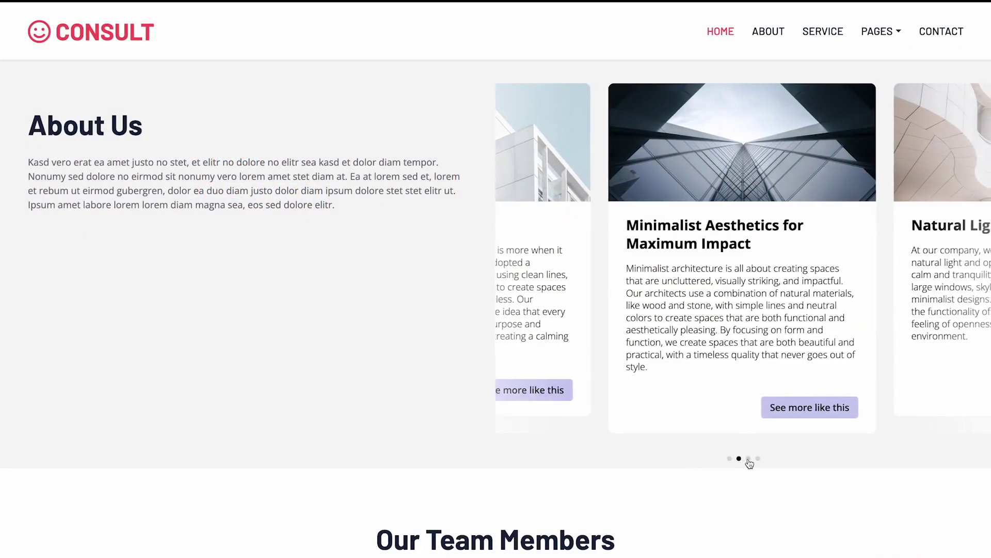
Slide the demo carousels back to the first card and through the shoe cards
click(730, 459)
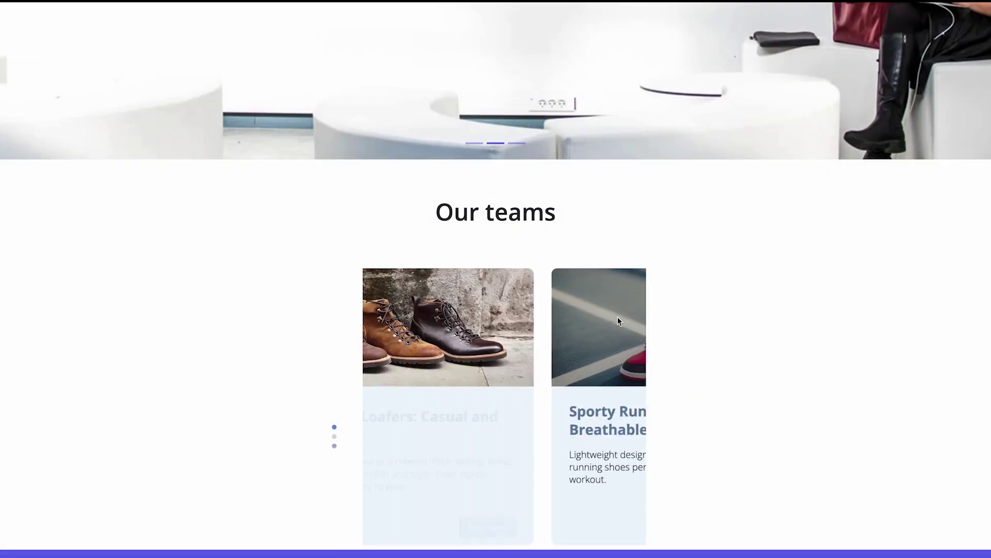
drag(424, 331, 662, 325)
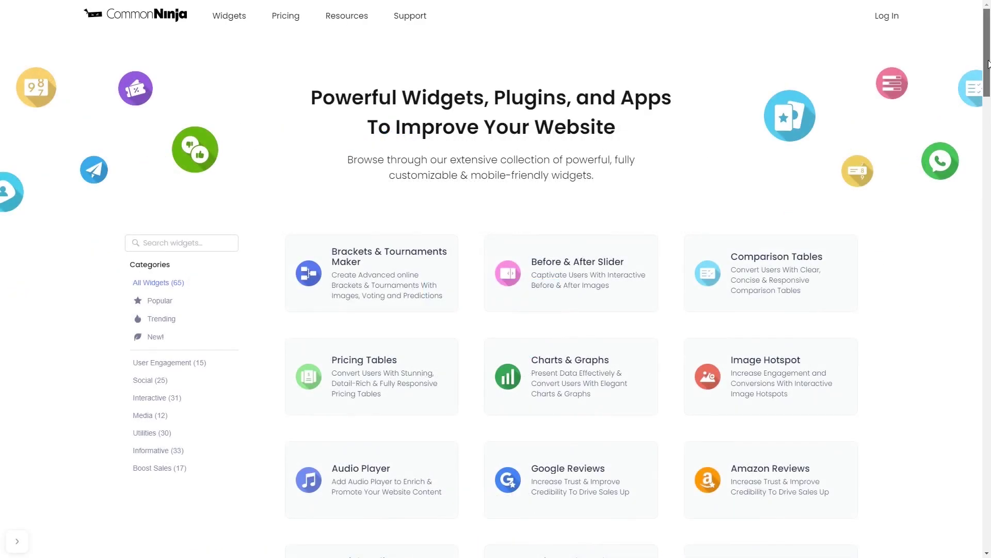
drag(989, 63, 989, 338)
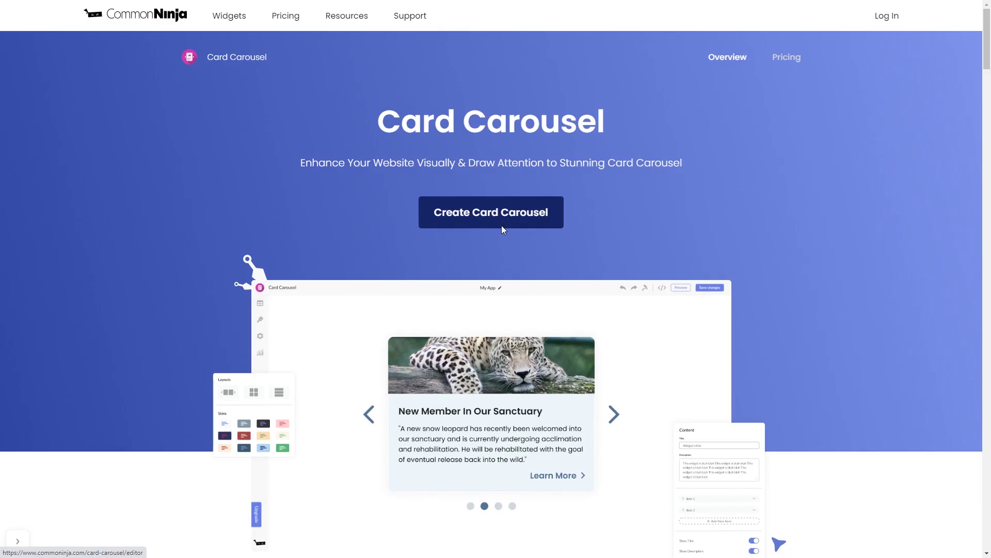
Create a new Card Carousel widget from its Common Ninja page
click(502, 226)
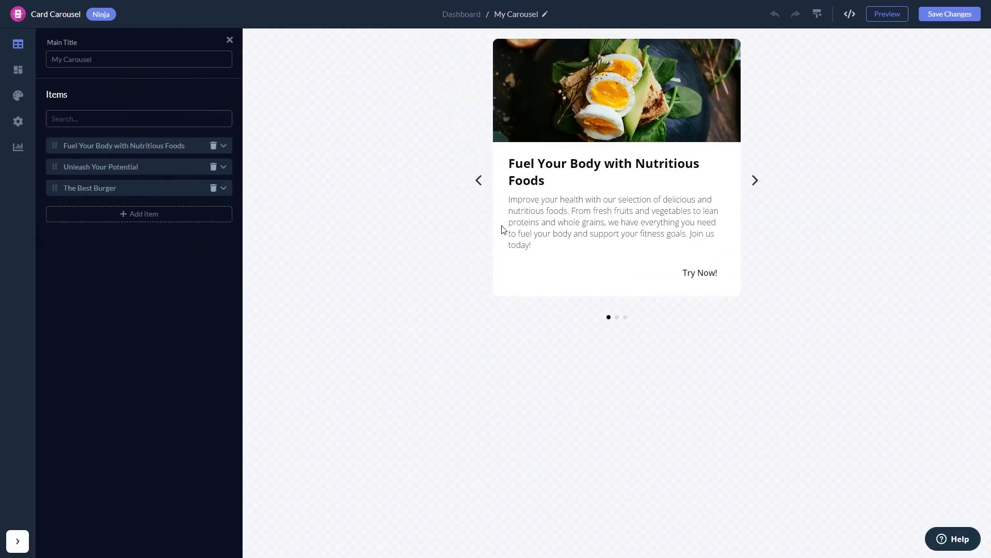
Expand the 'Fuel Your Body with Nutritious Foods' item to reveal its fields
click(166, 149)
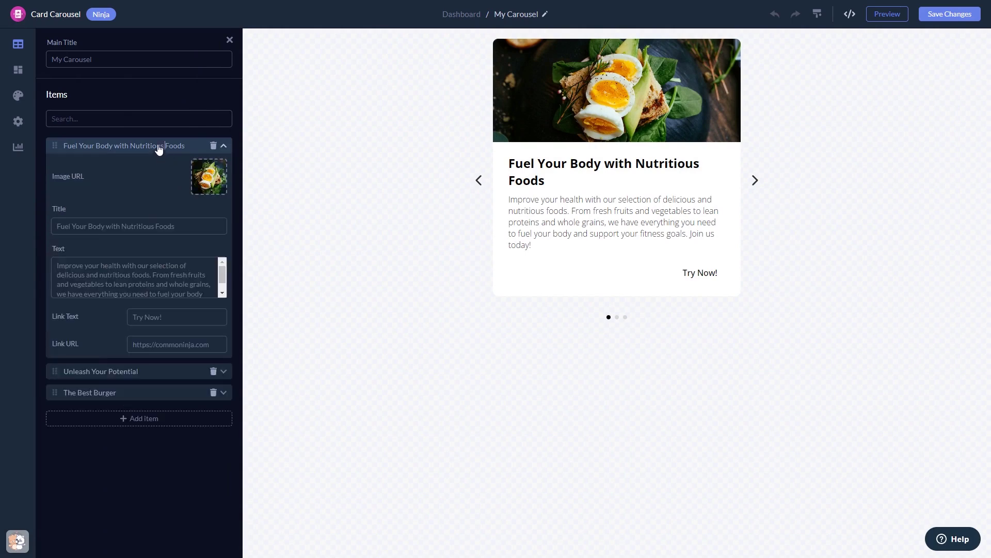
Choose the one-card layout with right-side dots and the slate blue skin
click(18, 70)
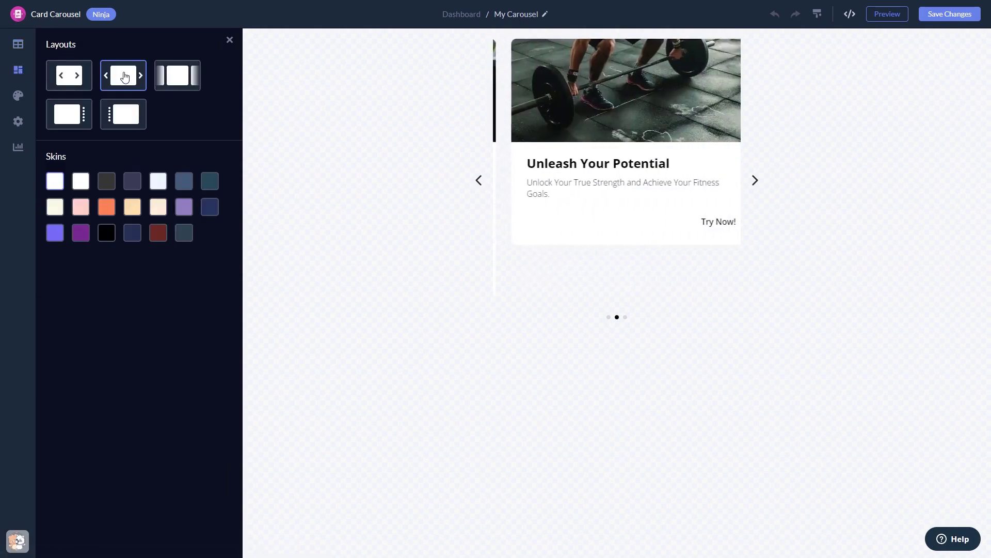
click(165, 79)
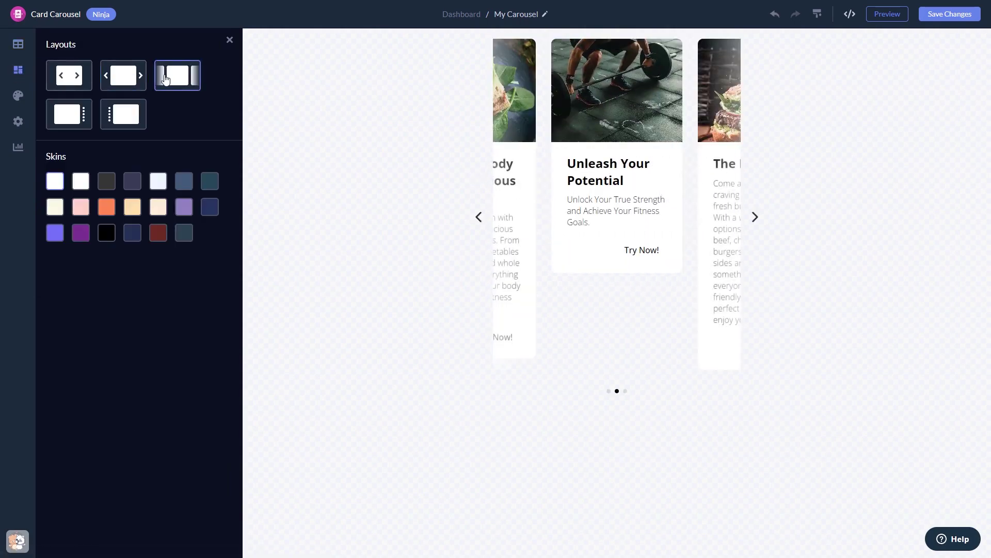
click(124, 115)
click(75, 116)
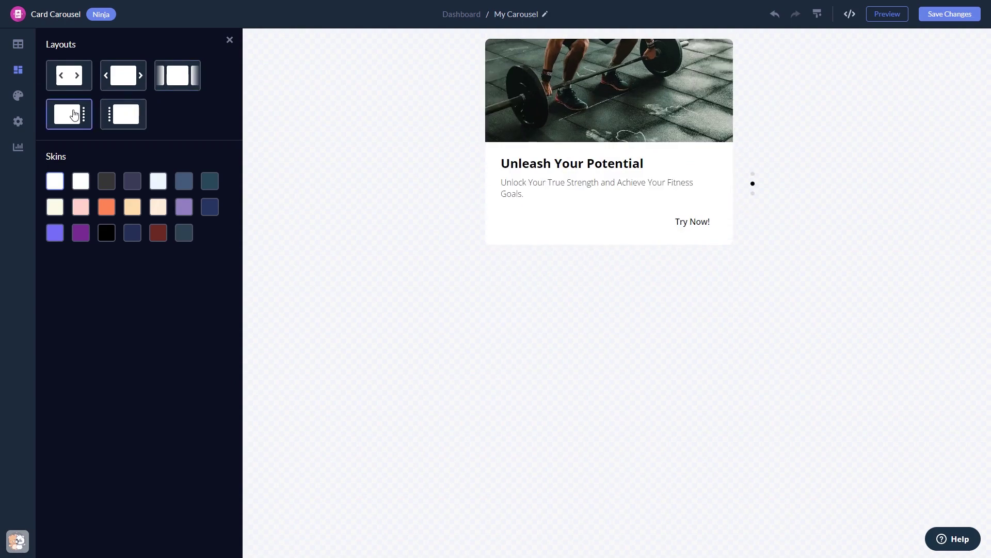
click(106, 181)
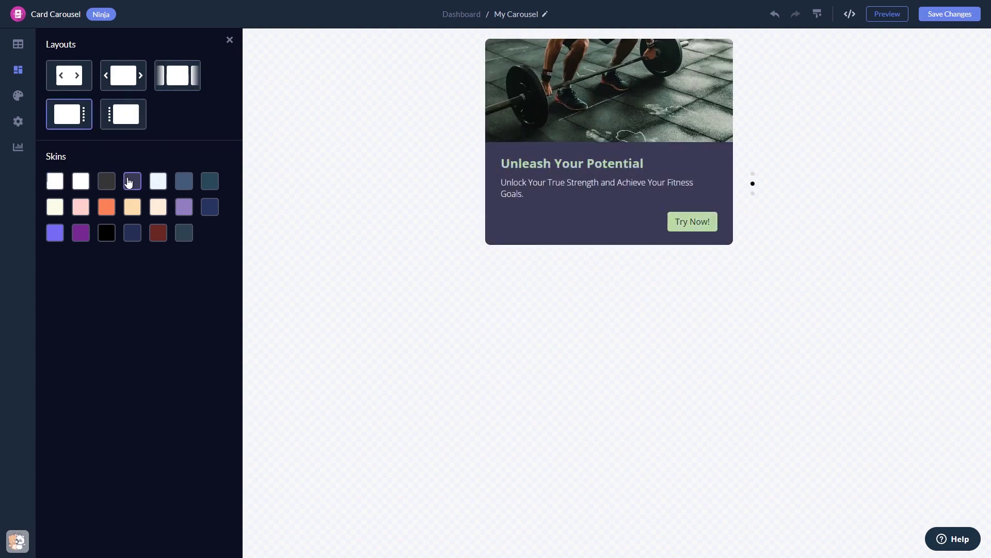
click(181, 182)
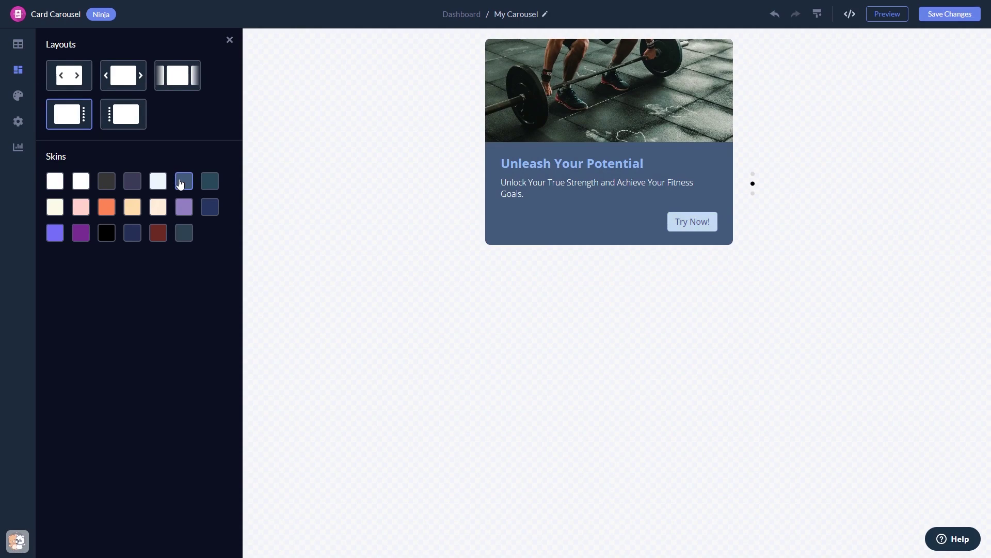
click(18, 97)
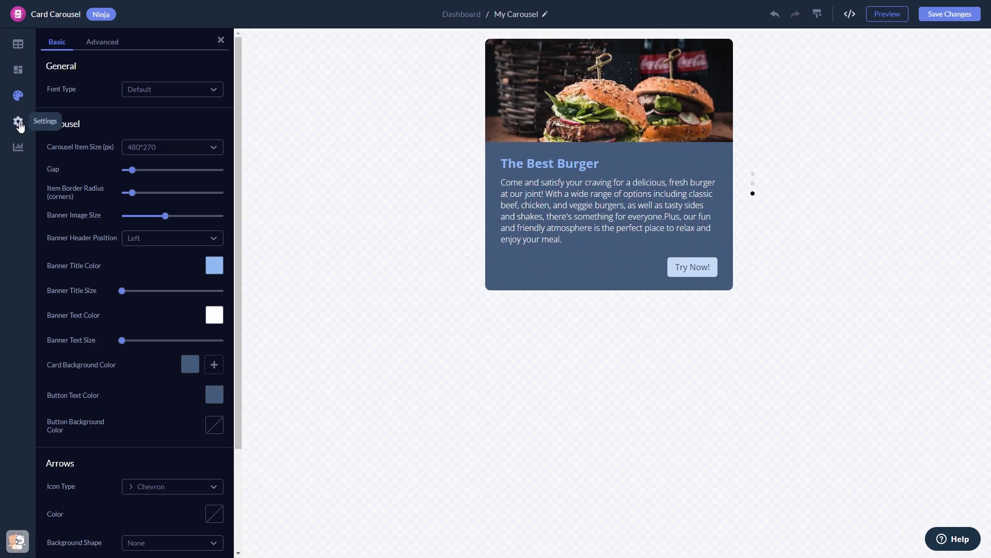
Review the carousel Settings panel, then return to the Dashboard listing My Widget
click(19, 125)
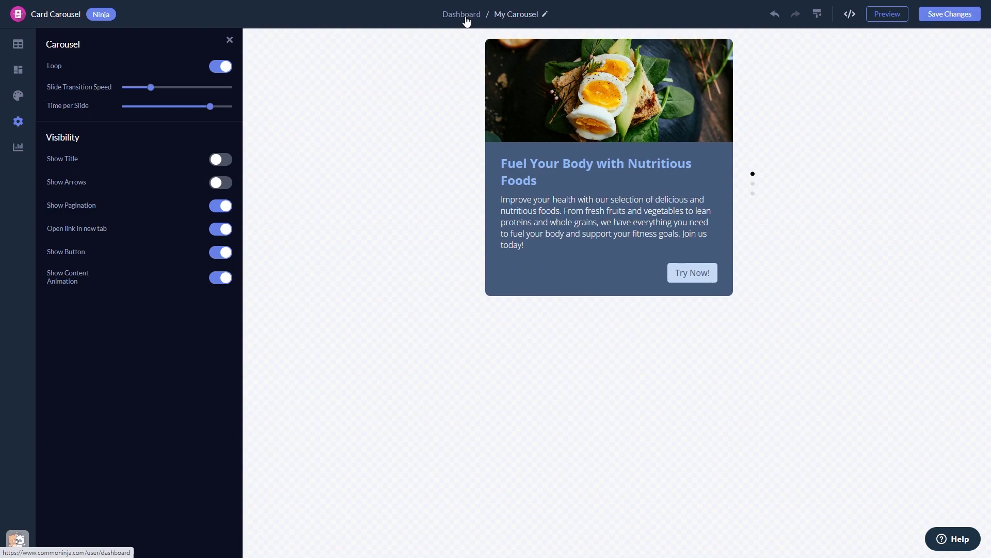
click(466, 17)
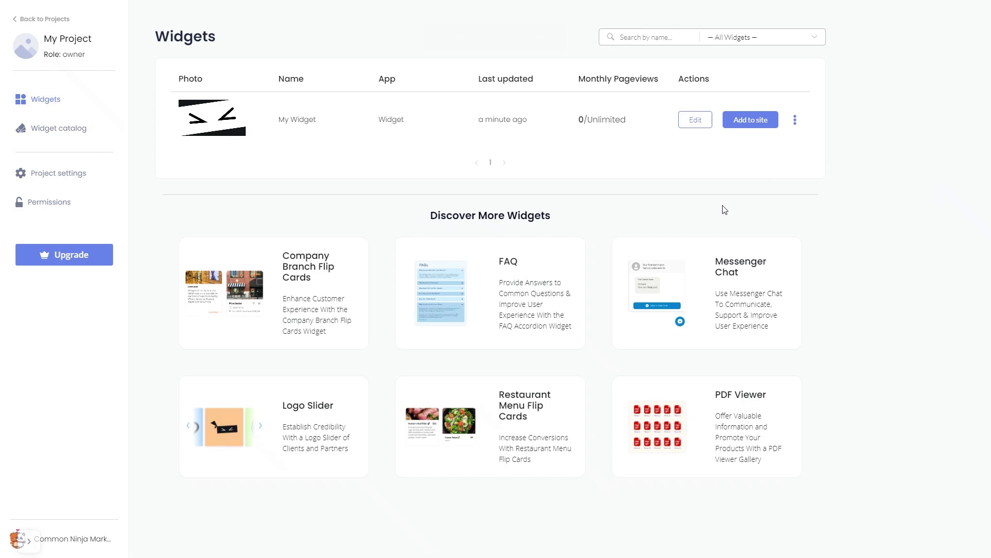
Open the carousel's installation code with Add to site on its row
click(755, 124)
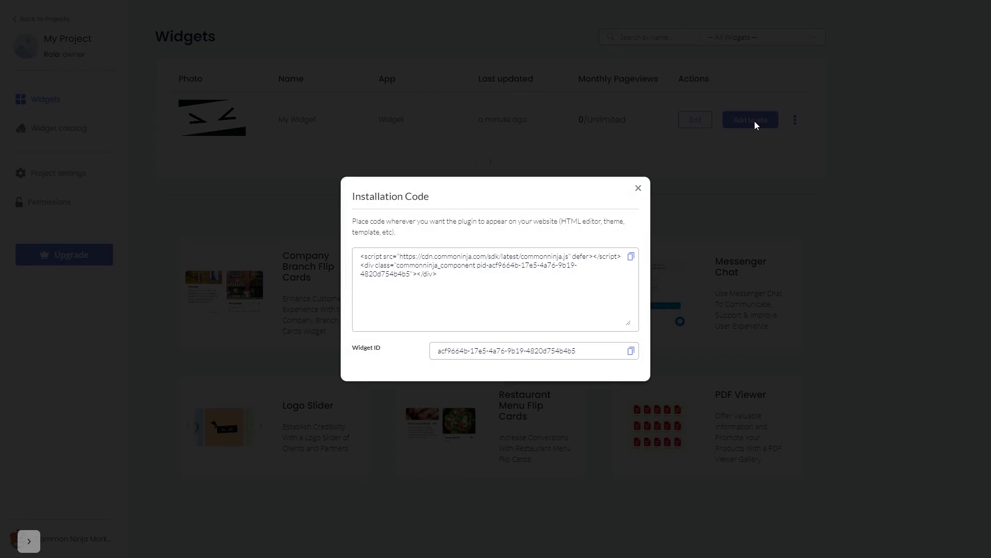
Copy the carousel's embed script and dismiss the installation code window
click(632, 258)
click(632, 258)
click(639, 188)
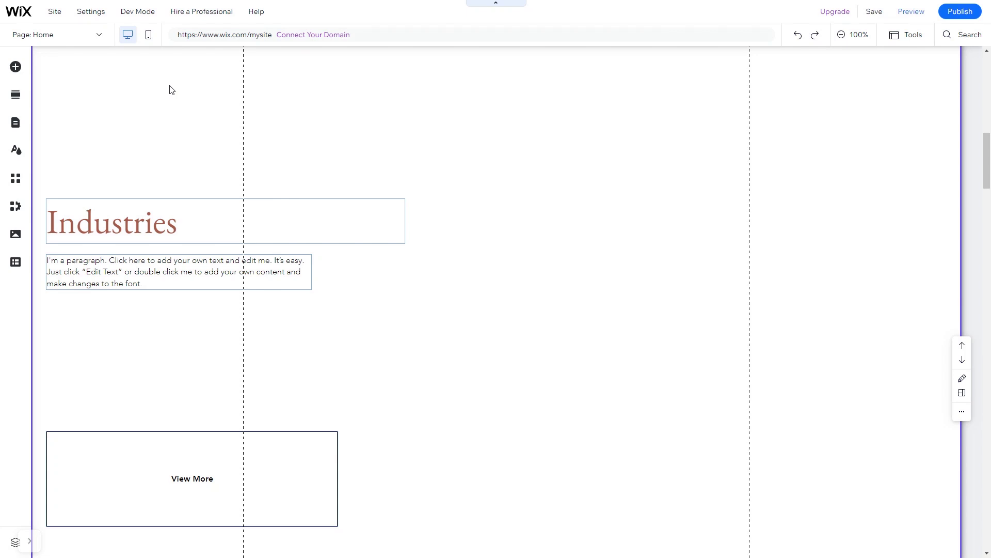
Add an Embed HTML element from Embed Code to the Wix homepage
click(16, 68)
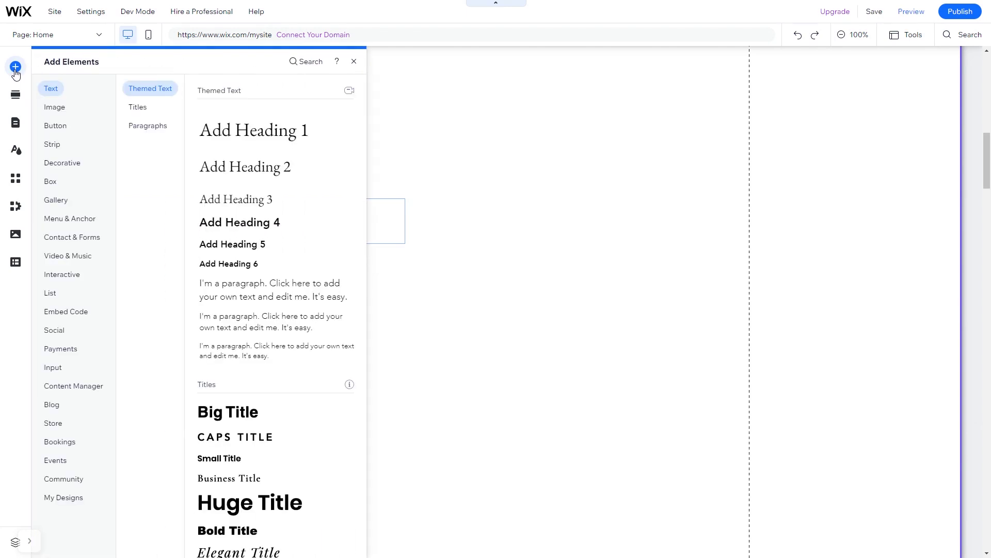
click(67, 312)
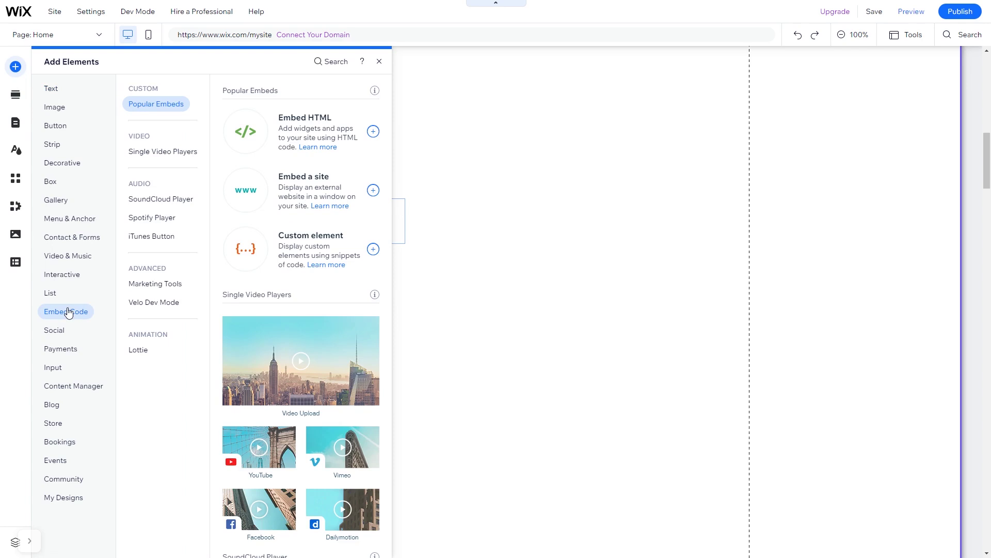
click(291, 130)
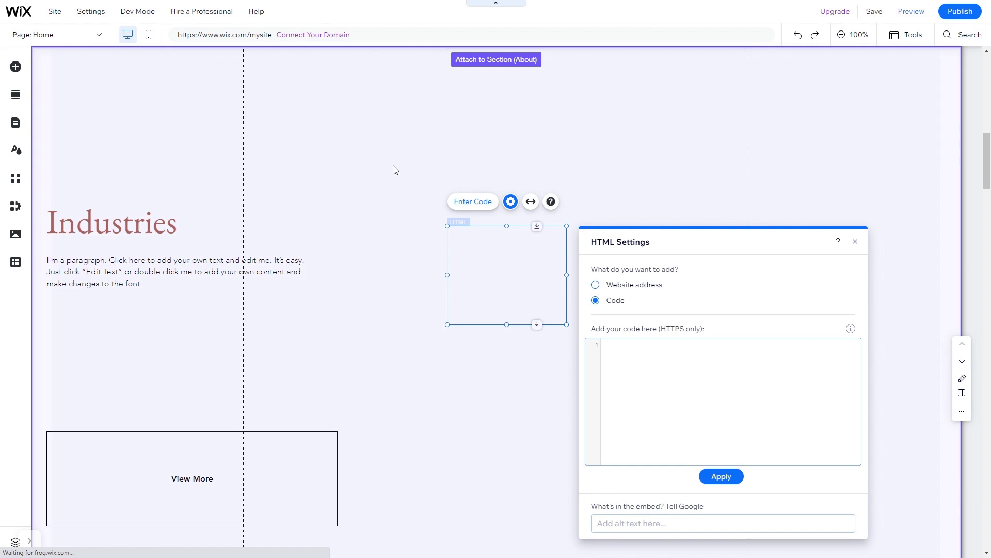
Paste the Common Ninja carousel code into the HTML element and update it
click(639, 348)
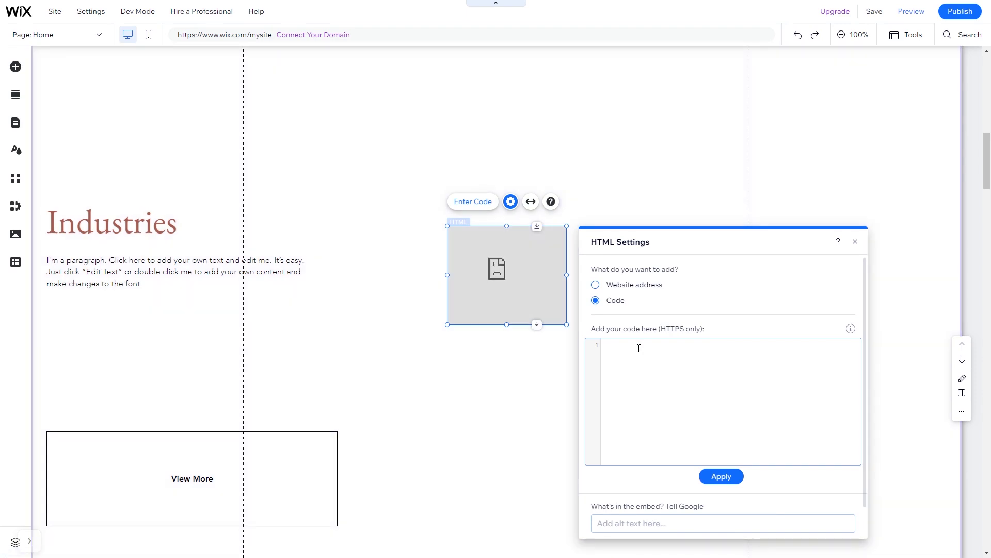
key(ctrl+v)
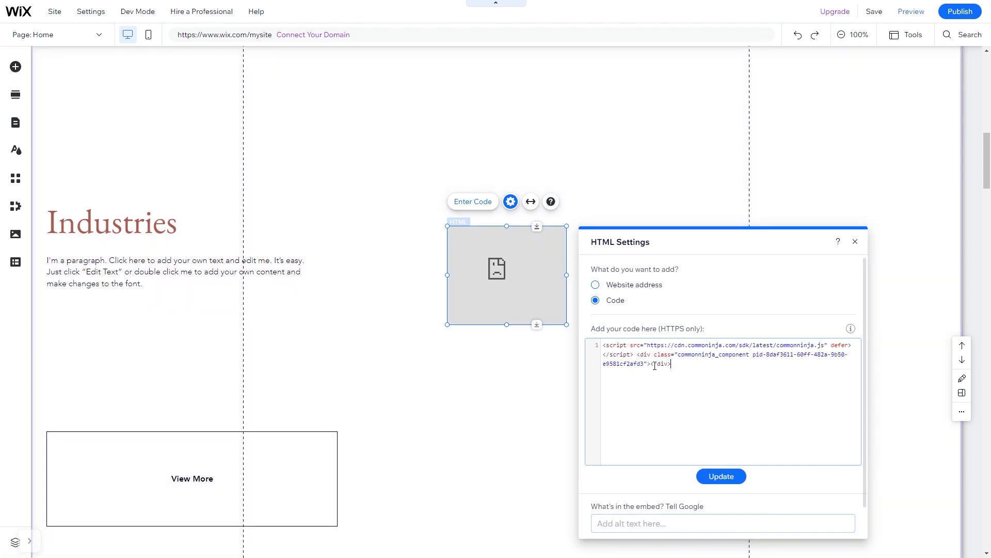
click(717, 478)
click(716, 477)
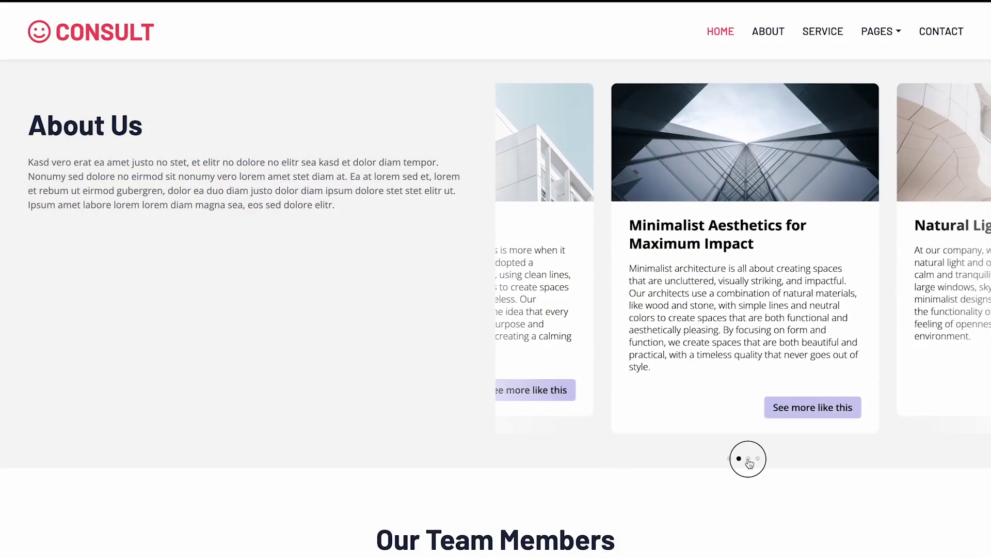
Advance the live shoe carousel with its dots and by dragging
click(748, 459)
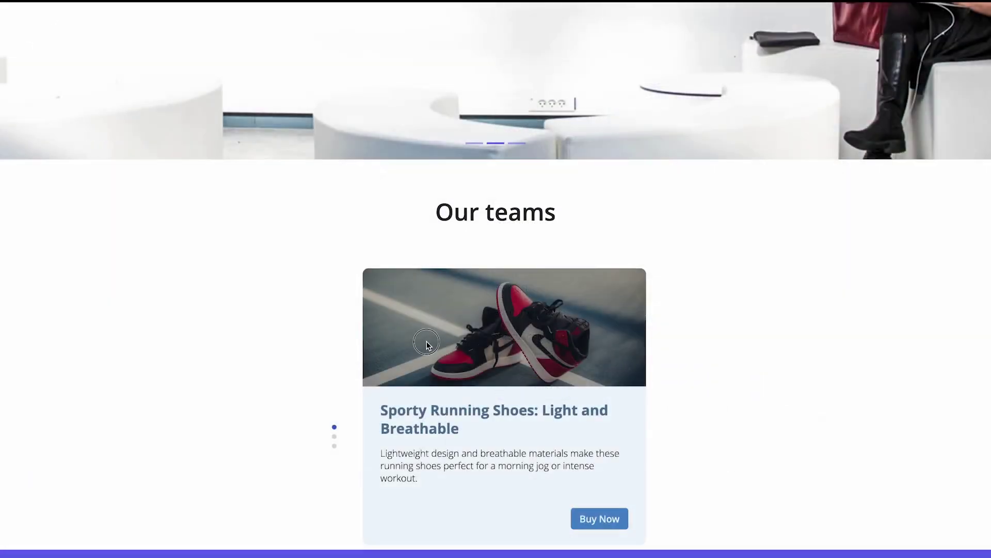
mouse_move(427, 344)
mouse_down()
mouse_move(421, 334)
mouse_move(662, 325)
mouse_up()
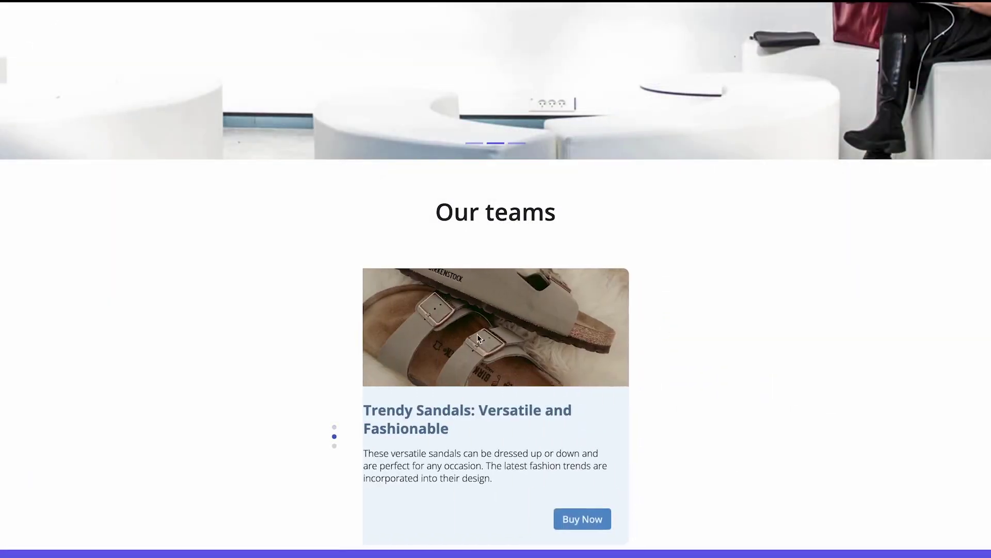